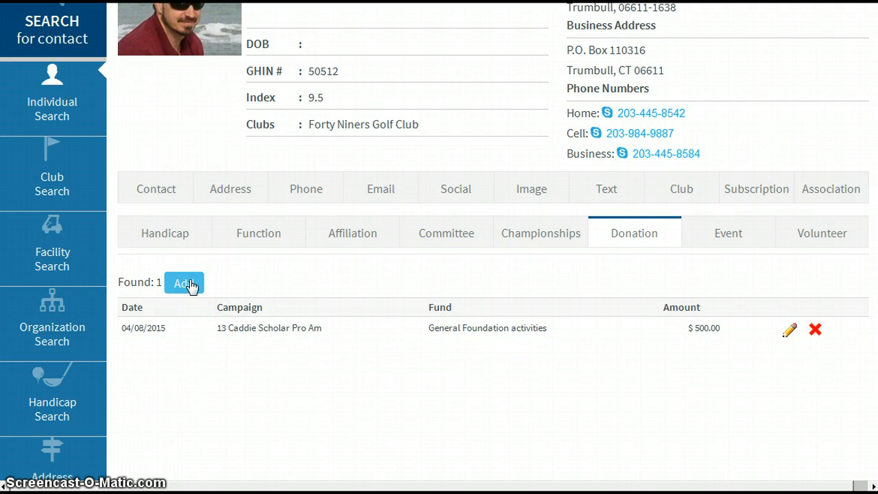
# Start a new donation for the contact with campaign Met Golfer Cap Cam and fund Caddie Scholarship Fund.
pyautogui.click(191, 287)
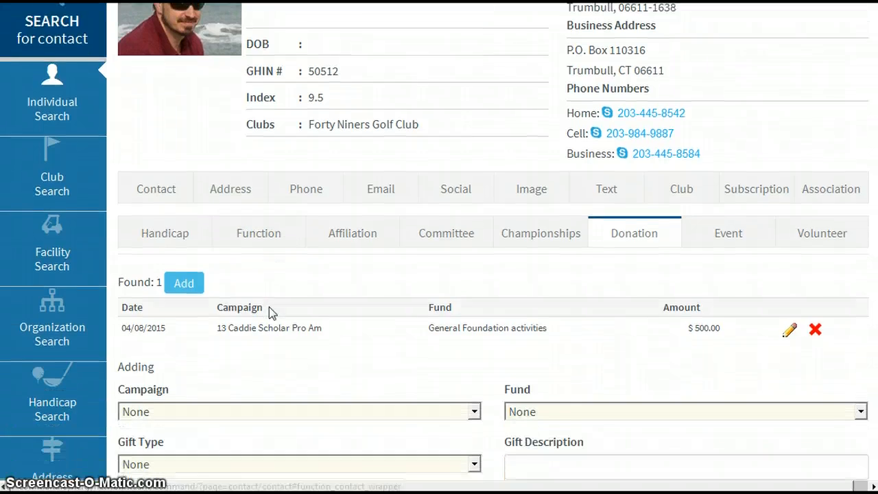
pyautogui.scroll(-3, 269, 306)
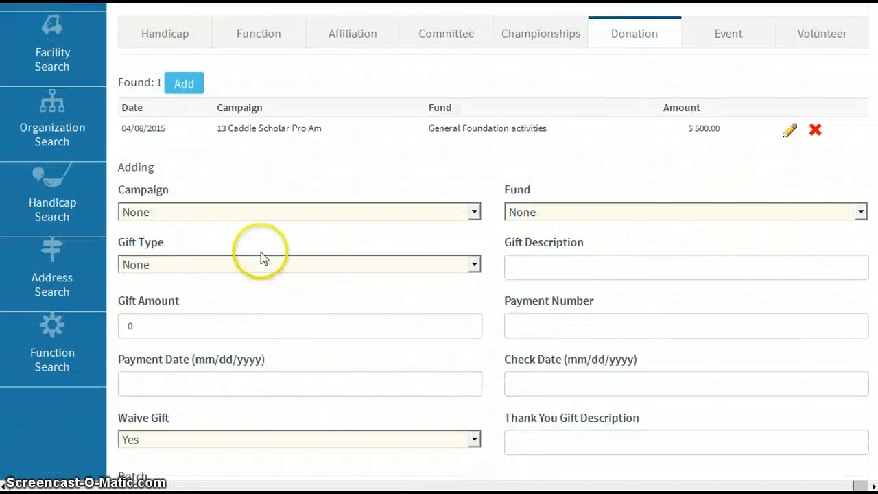
pyautogui.click(234, 212)
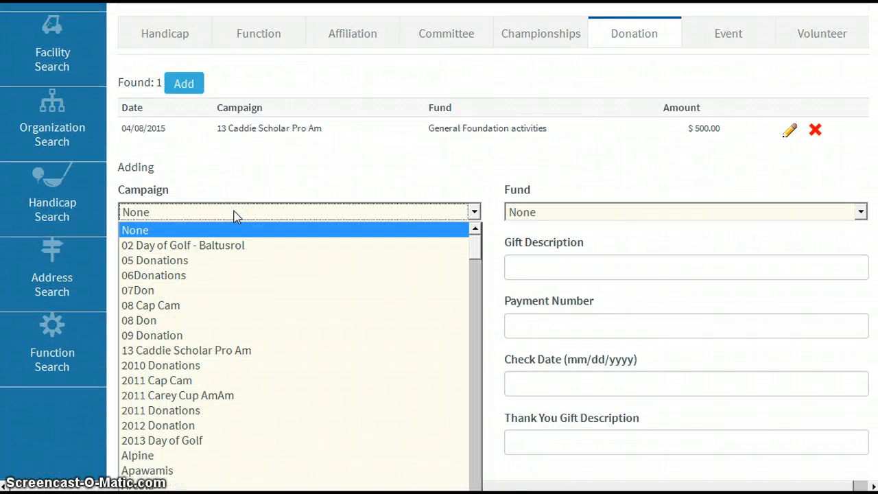
pyautogui.scroll(-15, 237, 308)
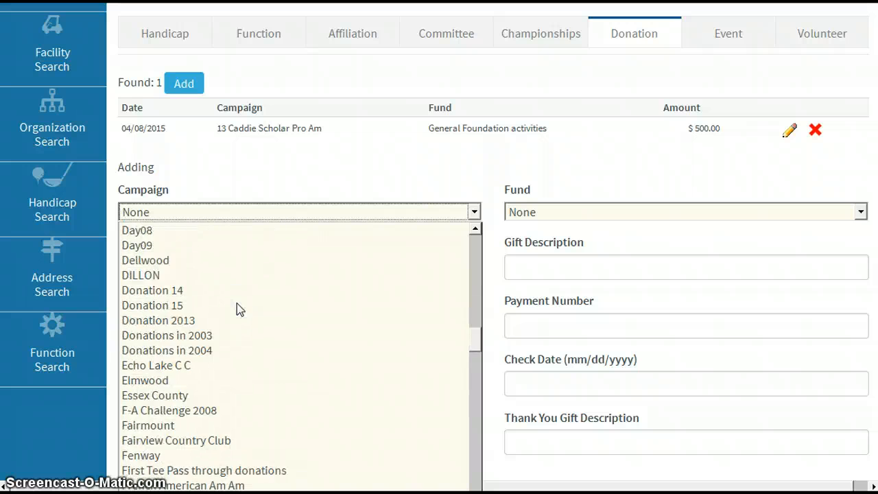
pyautogui.scroll(-15, 236, 306)
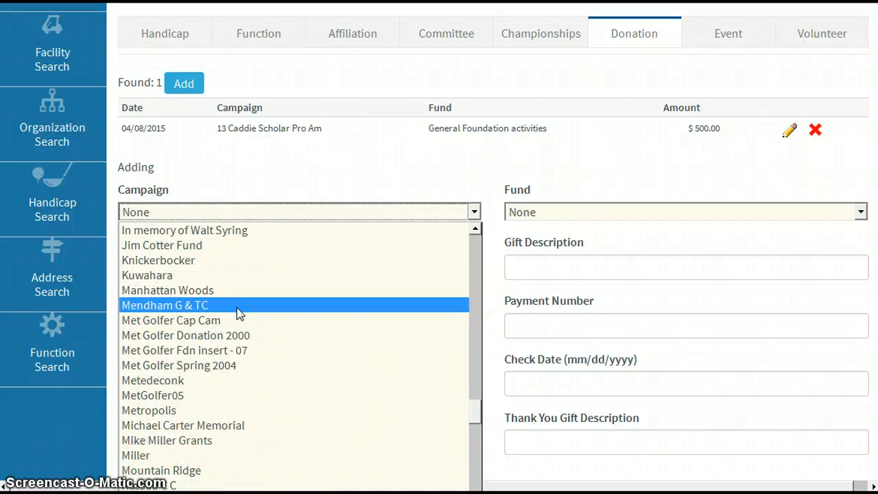
pyautogui.click(171, 321)
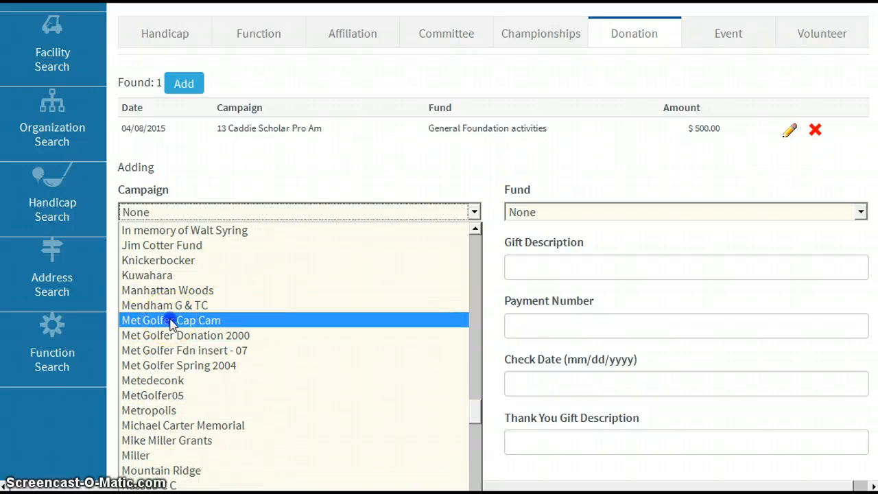
pyautogui.click(581, 213)
pyautogui.click(568, 244)
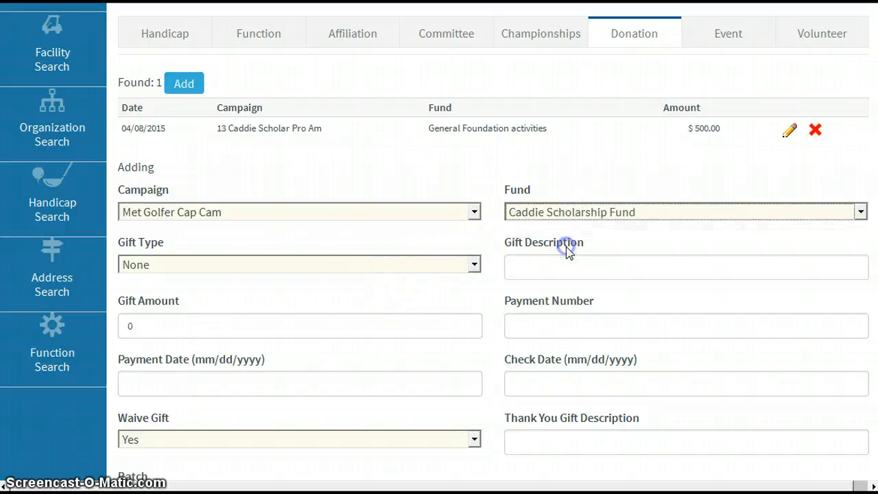
# Set the donation's gift type to Check, gift amount to 200 and payment number to 333.
pyautogui.click(214, 268)
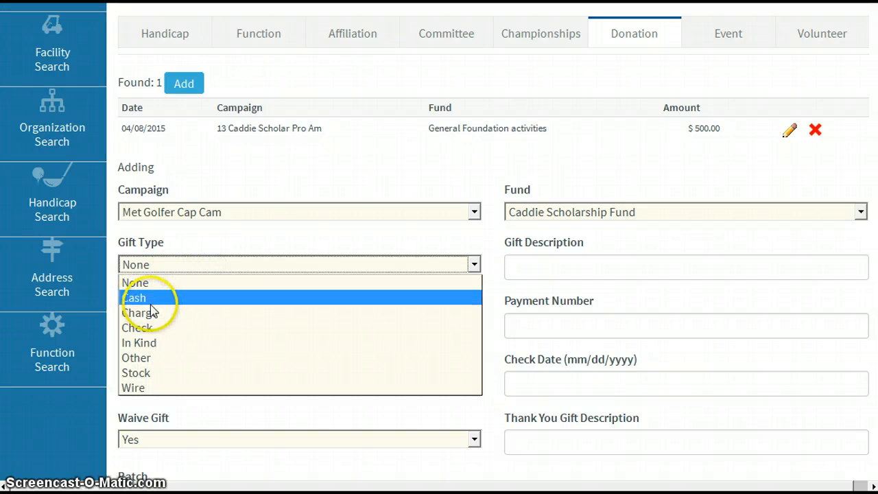
pyautogui.click(144, 328)
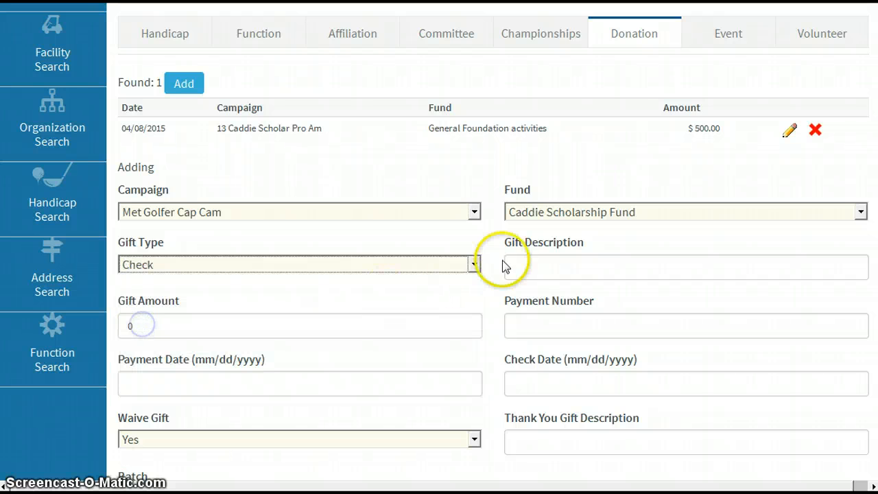
pyautogui.click(534, 266)
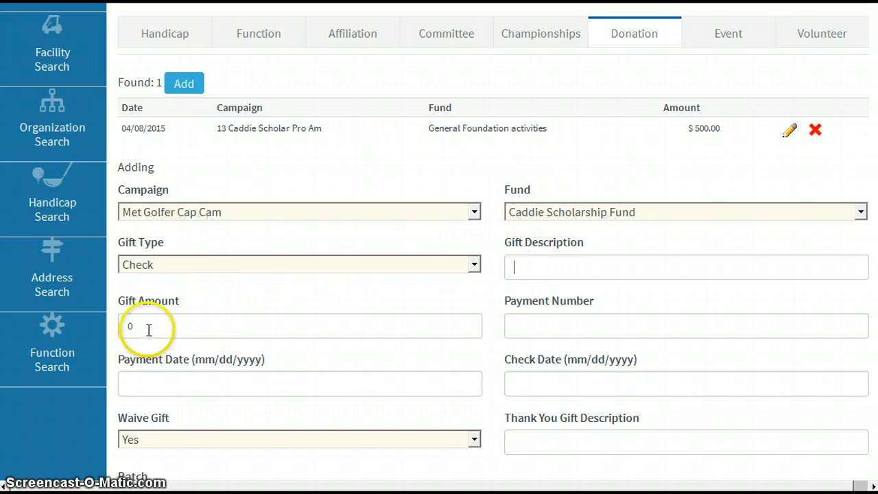
pyautogui.doubleClick(127, 327)
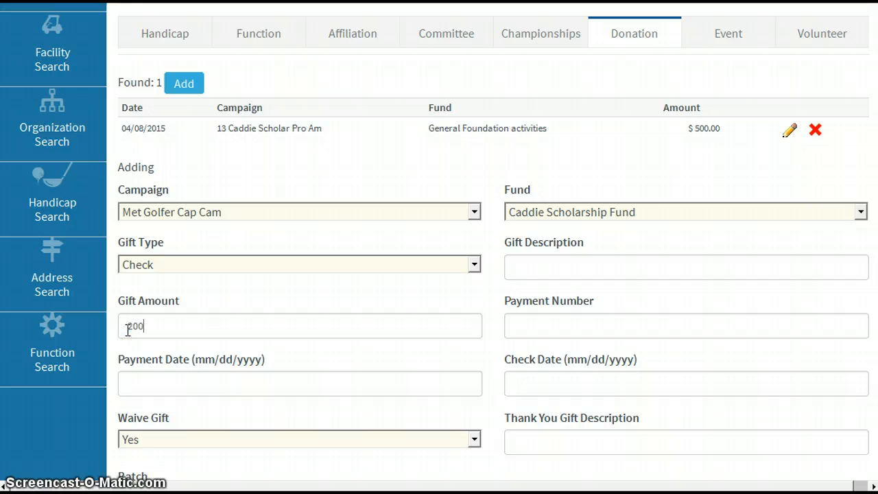
pyautogui.write('200')
pyautogui.click(550, 321)
pyautogui.write('333')
# Set the donation's payment date to 04/08/2015 and its check date to 04/01/2015.
pyautogui.click(216, 374)
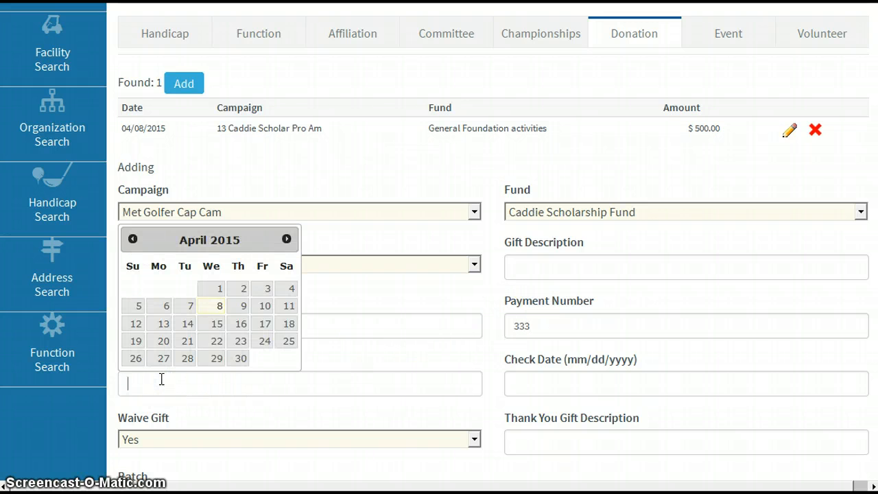
pyautogui.click(219, 311)
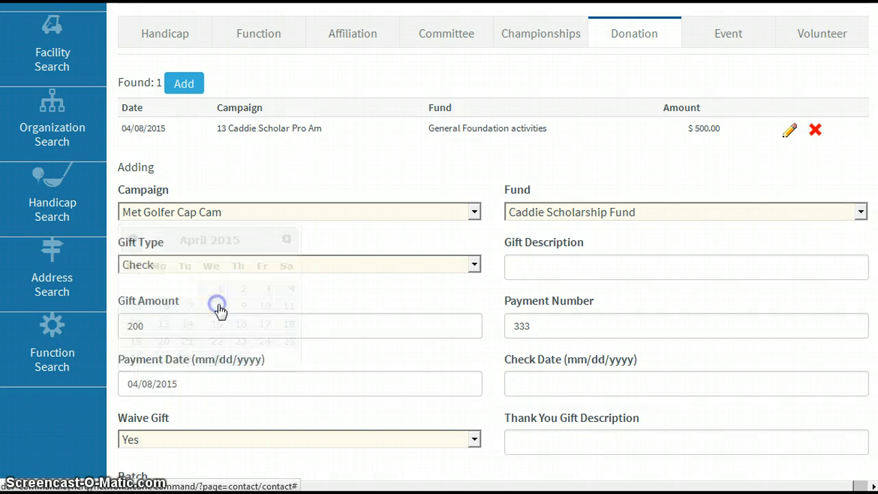
pyautogui.click(533, 387)
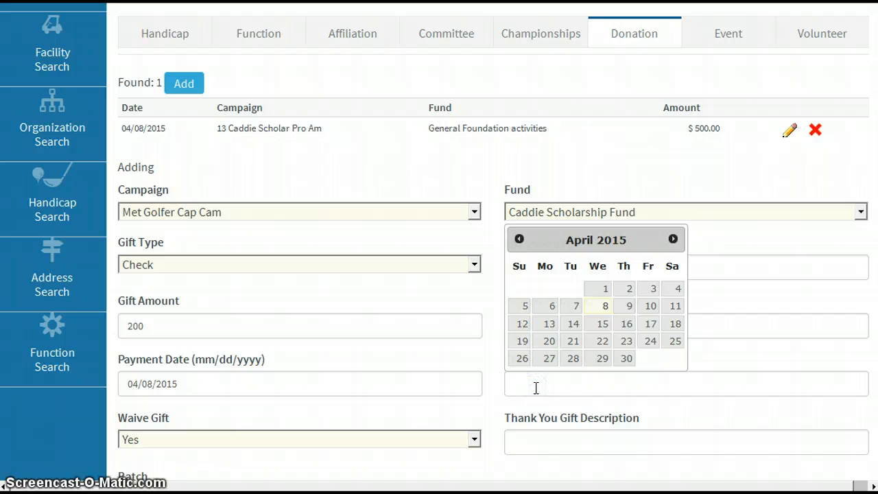
pyautogui.click(604, 290)
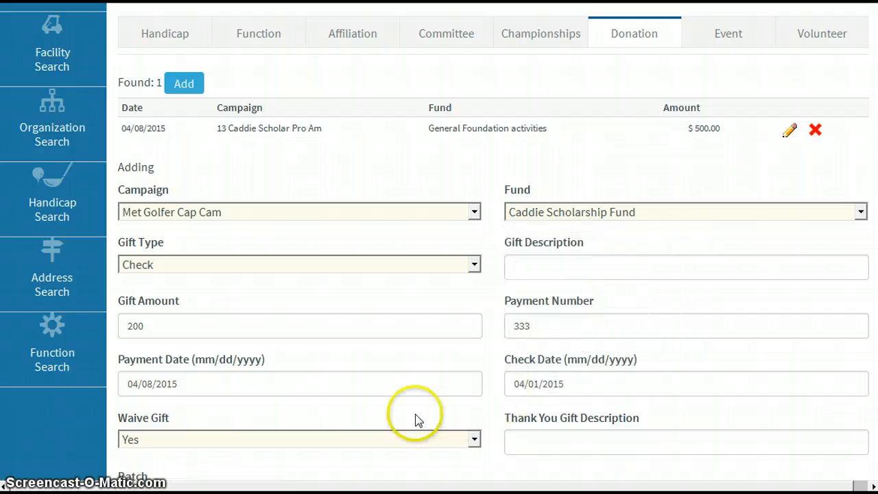
# Choose Yes for Waive Gift, leave the thank-you gift description, batch and note empty, and save the donation.
pyautogui.scroll(-3, 235, 313)
pyautogui.click(220, 341)
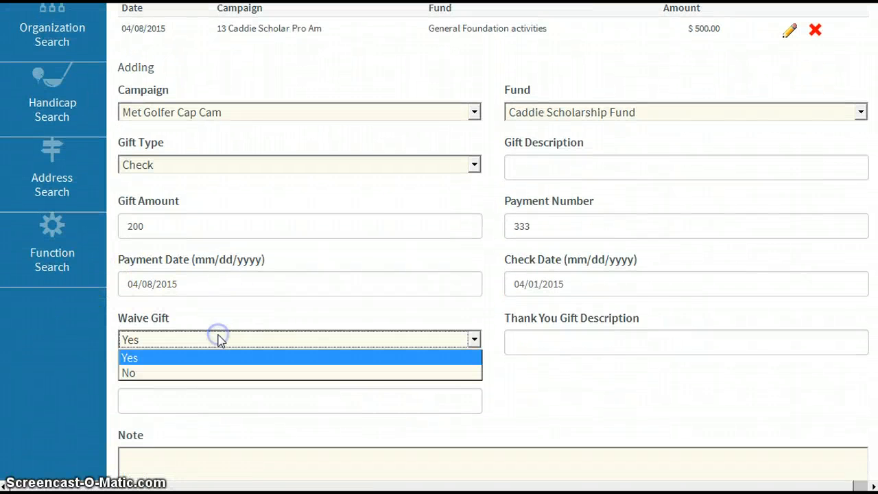
pyautogui.click(130, 360)
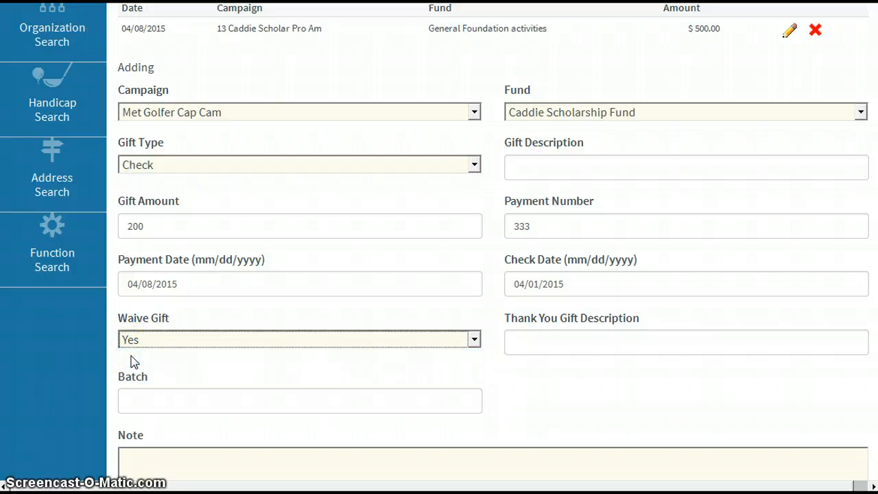
pyautogui.click(550, 339)
pyautogui.scroll(-5, 551, 340)
pyautogui.click(157, 208)
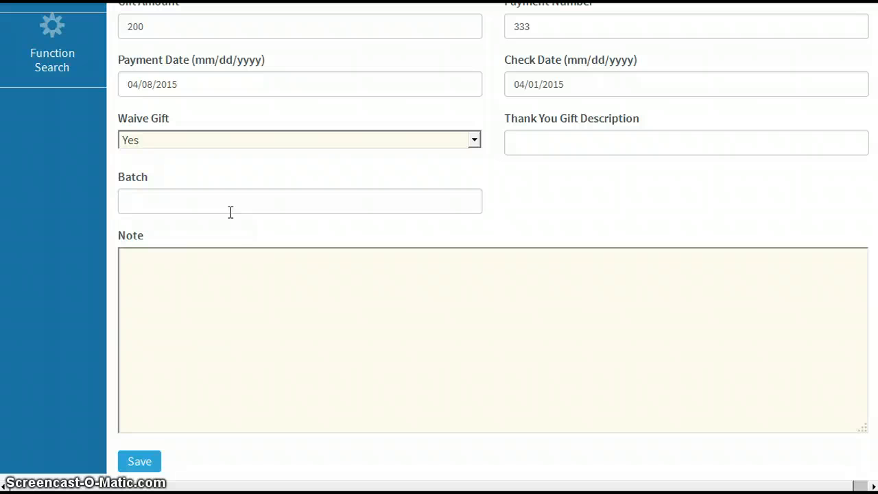
pyautogui.click(153, 257)
pyautogui.scroll(-3, 151, 288)
pyautogui.click(138, 364)
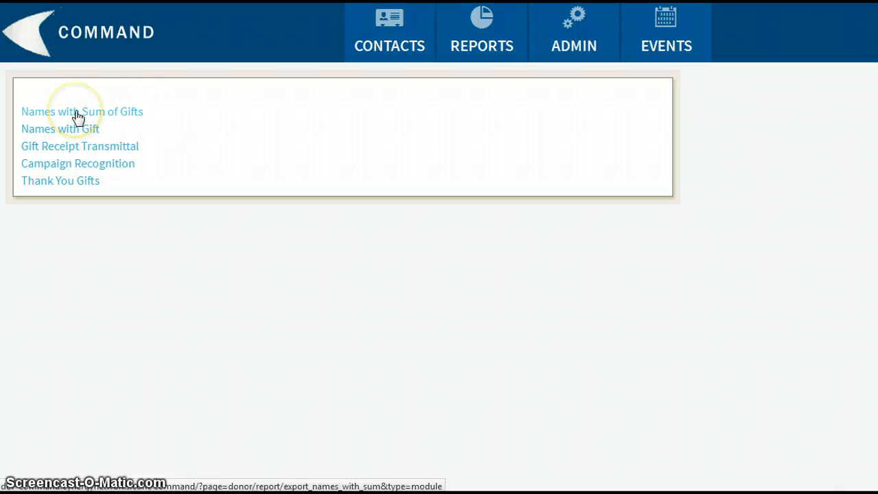
# Open the Names with Sum of Gifts report and set its date range from 04/01/2015 to 04/08/2015.
pyautogui.click(64, 133)
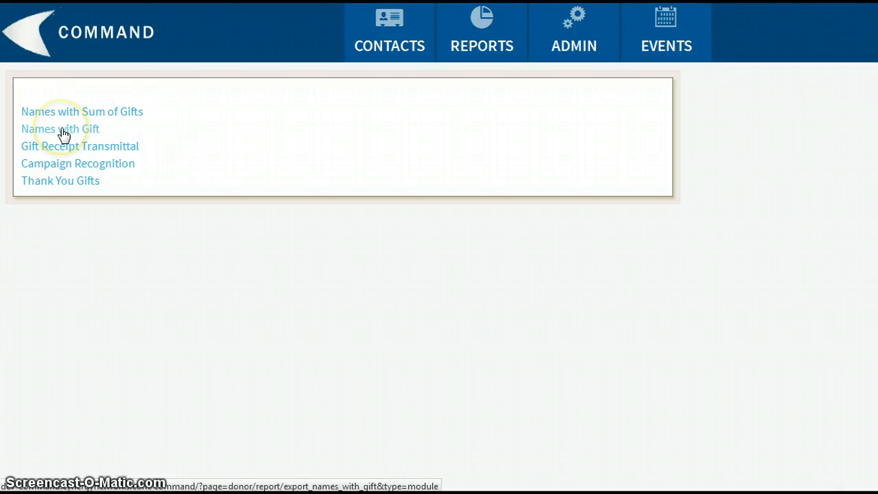
pyautogui.click(100, 118)
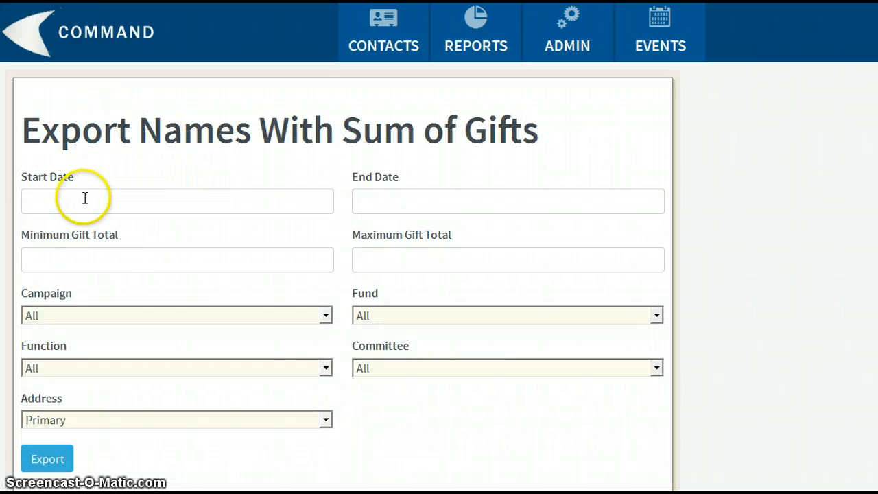
pyautogui.click(62, 198)
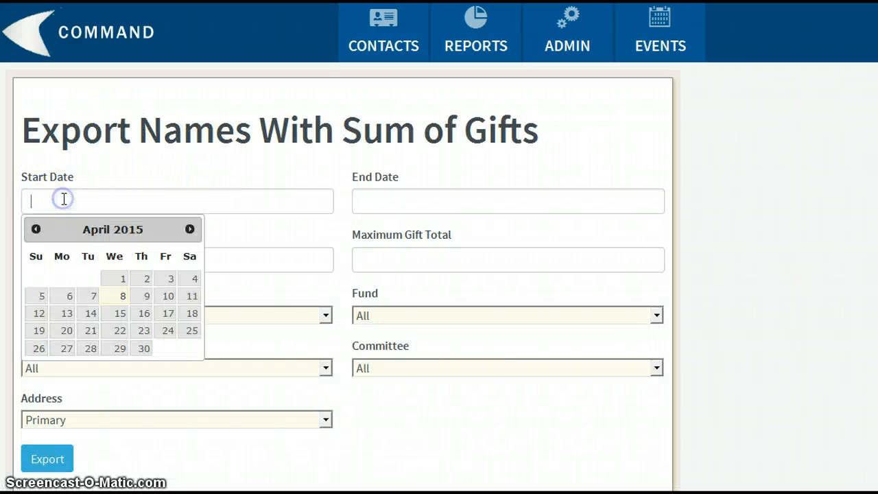
pyautogui.click(119, 277)
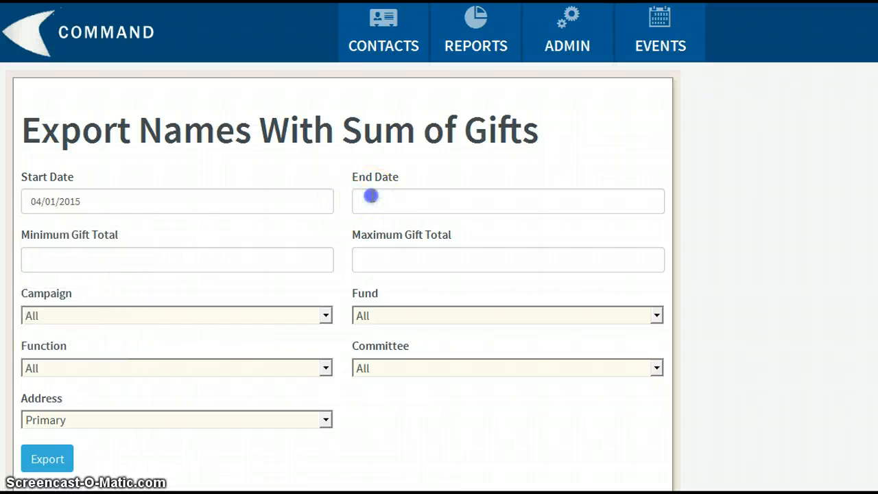
pyautogui.click(371, 196)
pyautogui.click(442, 295)
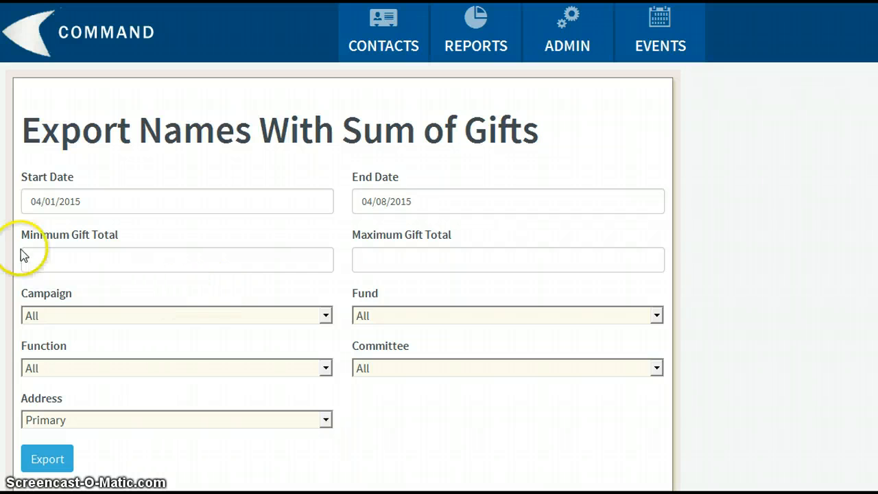
# Examine the gift total limits and the available campaign, function and committee filter options of the report.
pyautogui.click(58, 262)
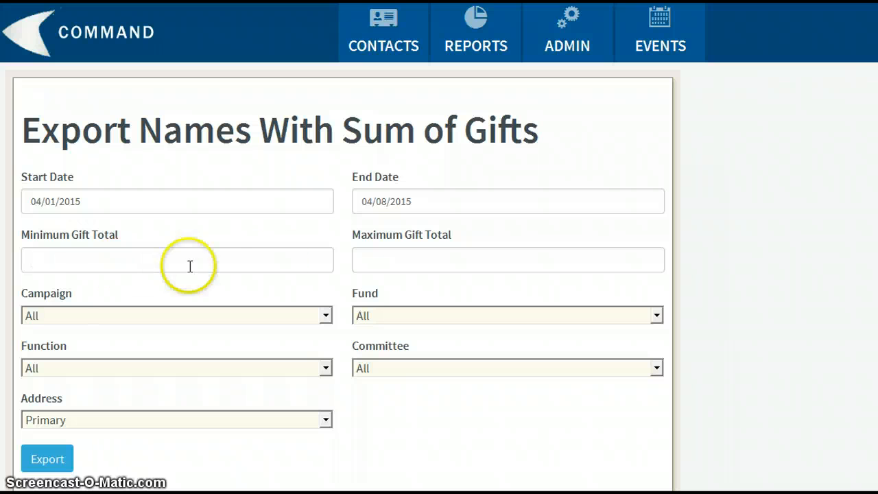
pyautogui.click(414, 255)
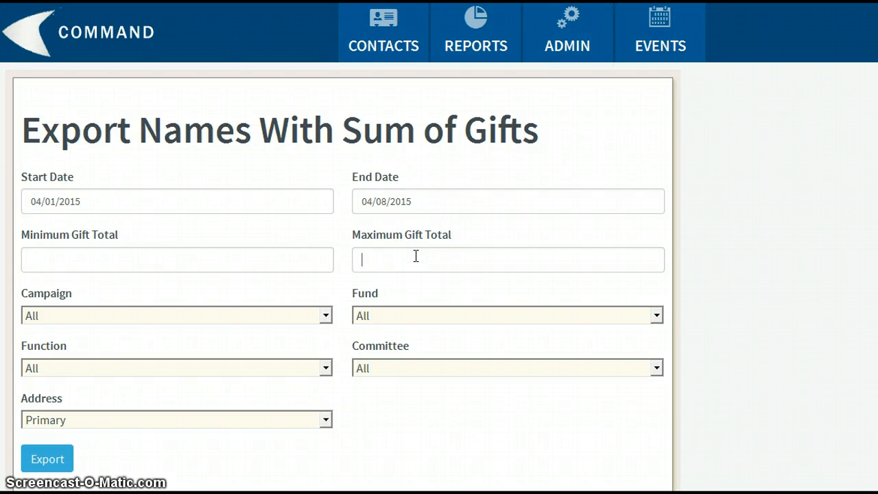
pyautogui.click(87, 320)
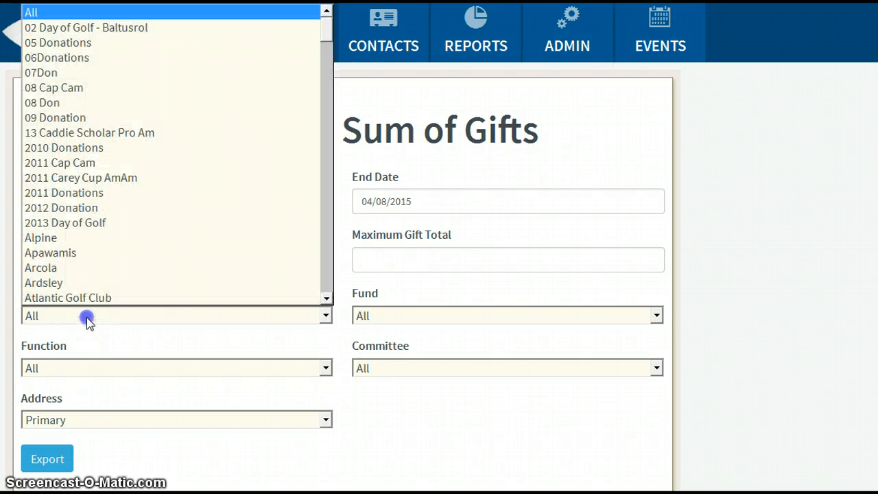
pyautogui.click(86, 319)
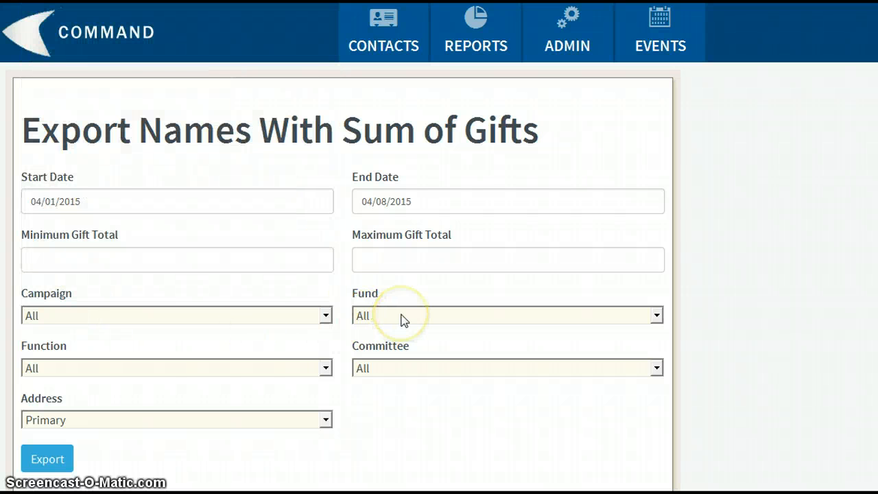
pyautogui.click(172, 368)
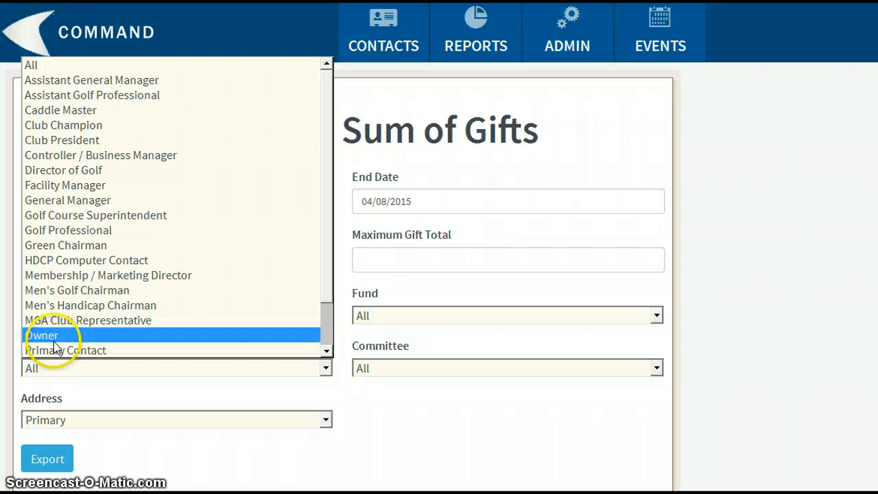
pyautogui.click(485, 399)
pyautogui.click(461, 368)
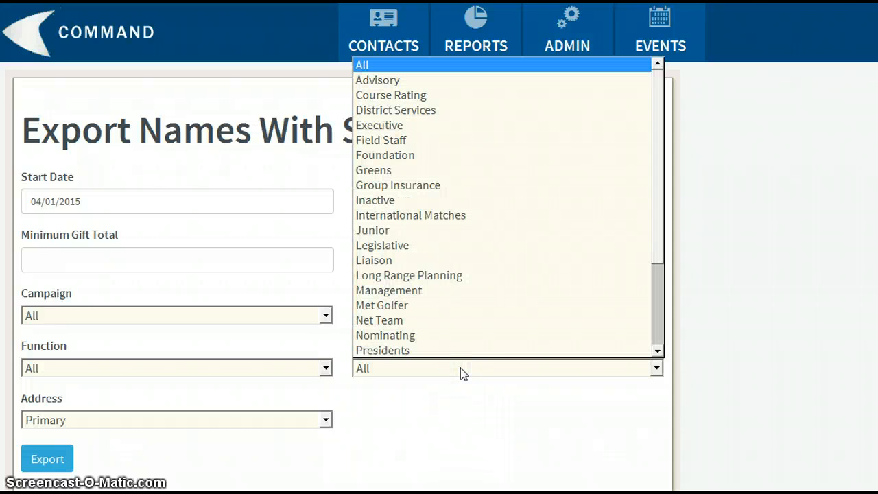
pyautogui.click(437, 401)
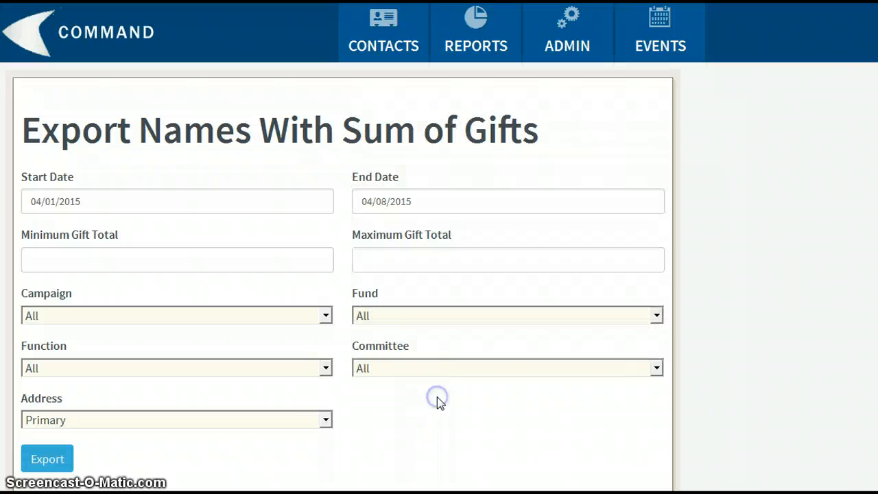
# Set the report's address type to Mailing and export the names with their gift sums.
pyautogui.click(326, 420)
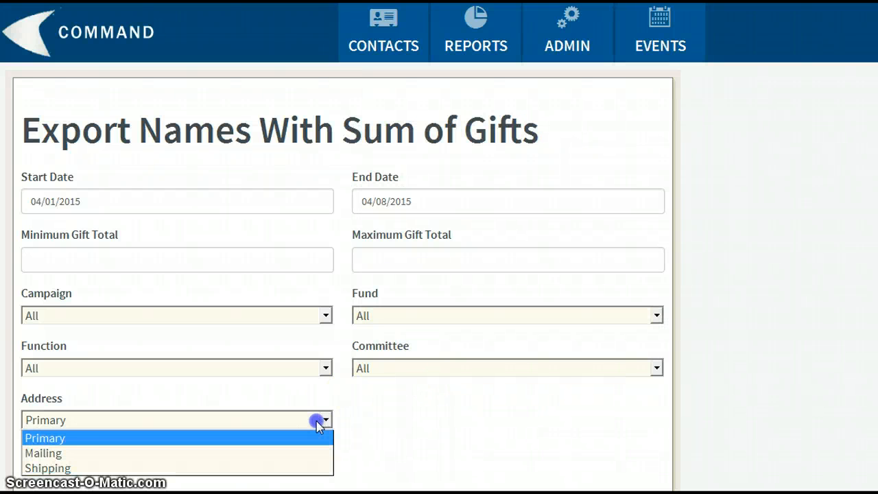
pyautogui.click(68, 458)
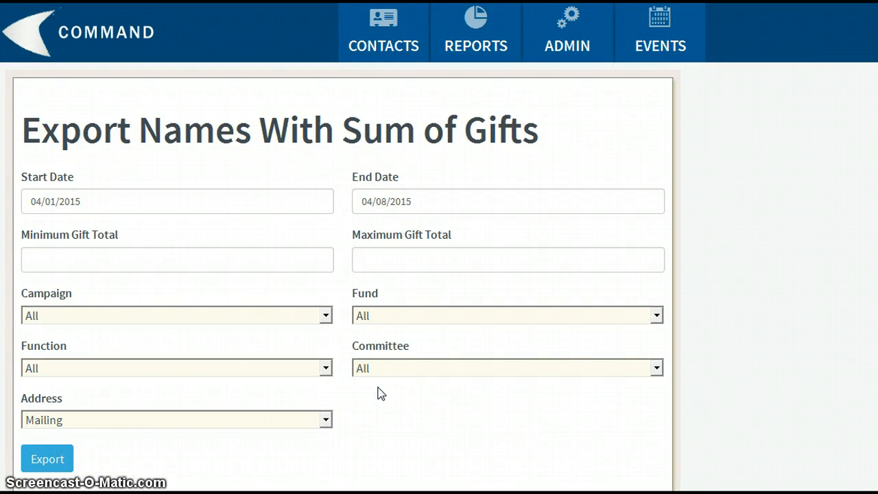
pyautogui.scroll(-3, 378, 390)
pyautogui.click(48, 371)
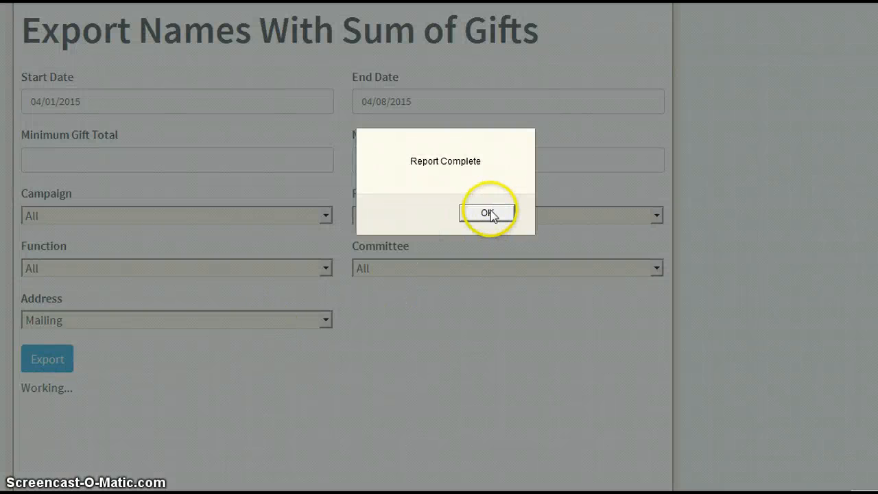
pyautogui.click(490, 212)
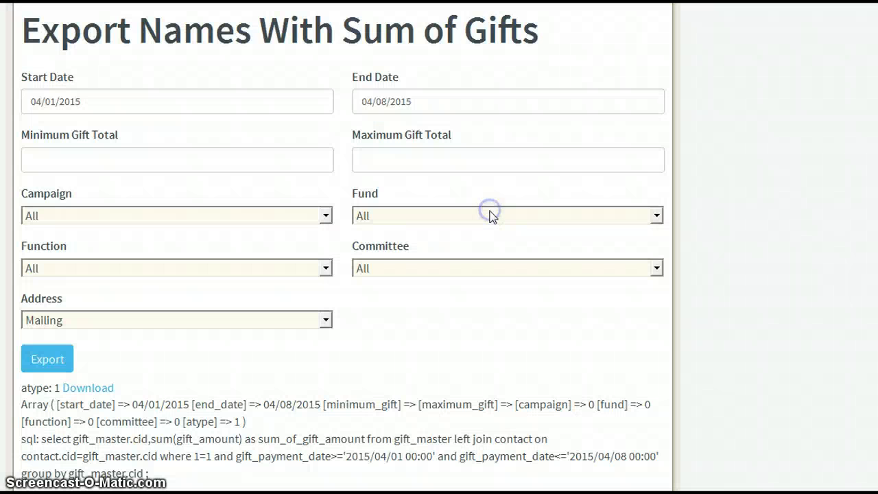
# Download the exported Names with Sum of Gifts CSV file and open it in Excel.
pyautogui.scroll(-3, 458, 236)
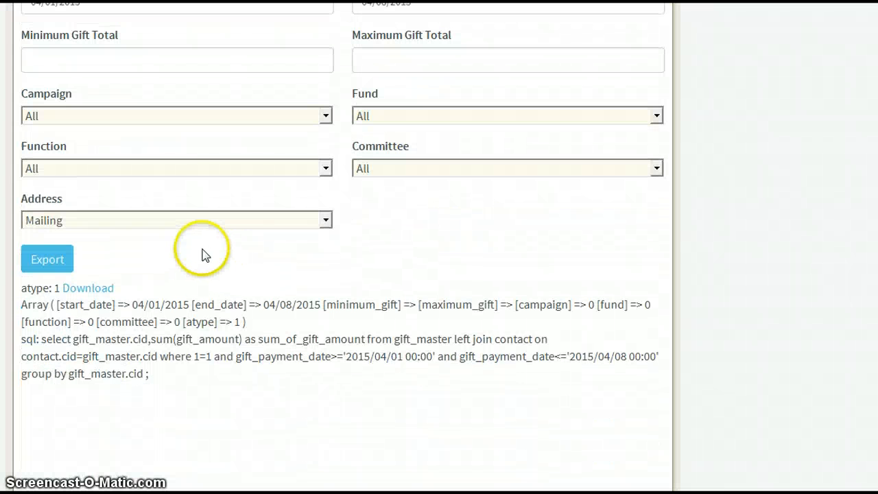
pyautogui.click(77, 292)
pyautogui.click(414, 274)
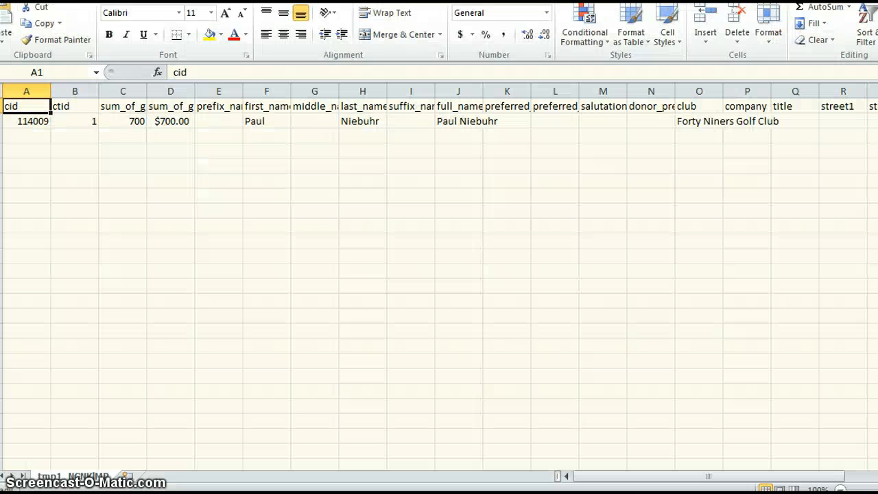
# Fit the widths of all columns in the exported sheet to their contents.
pyautogui.click(2, 90)
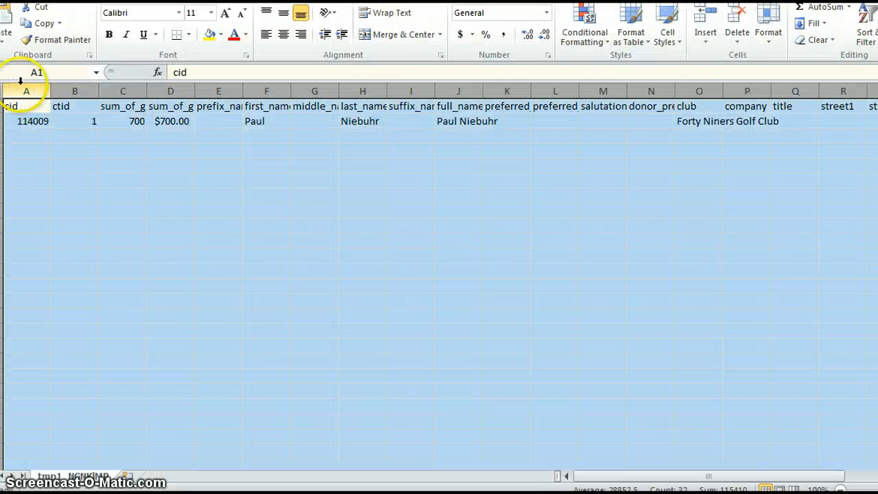
pyautogui.doubleClick(50, 90)
pyautogui.click(87, 120)
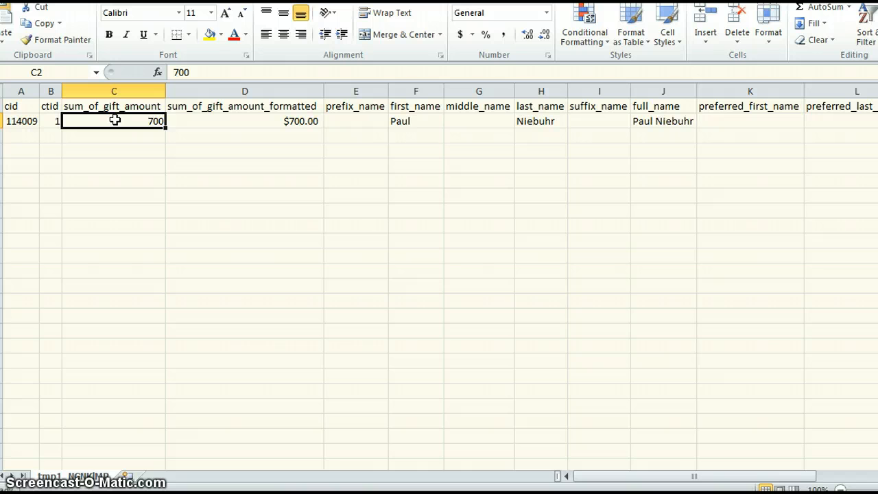
# Examine the plain and formatted gift sum columns and the name, club and address columns of the exported record.
pyautogui.click(231, 114)
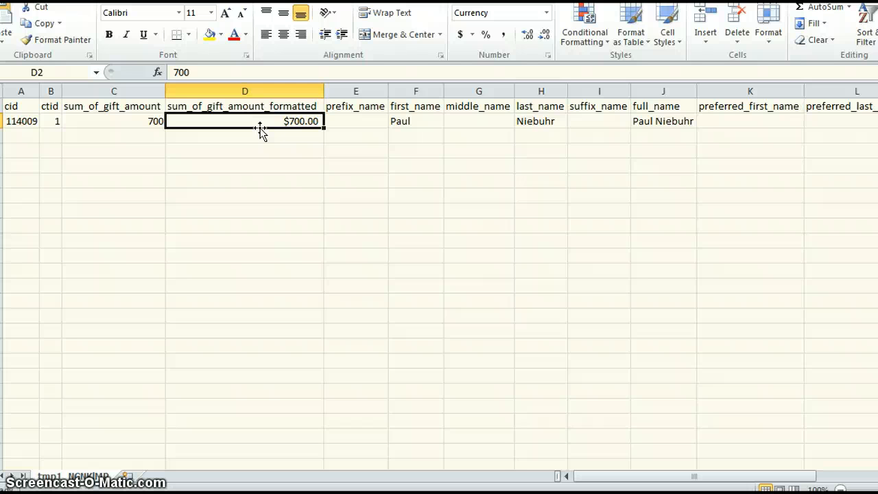
pyautogui.click(137, 122)
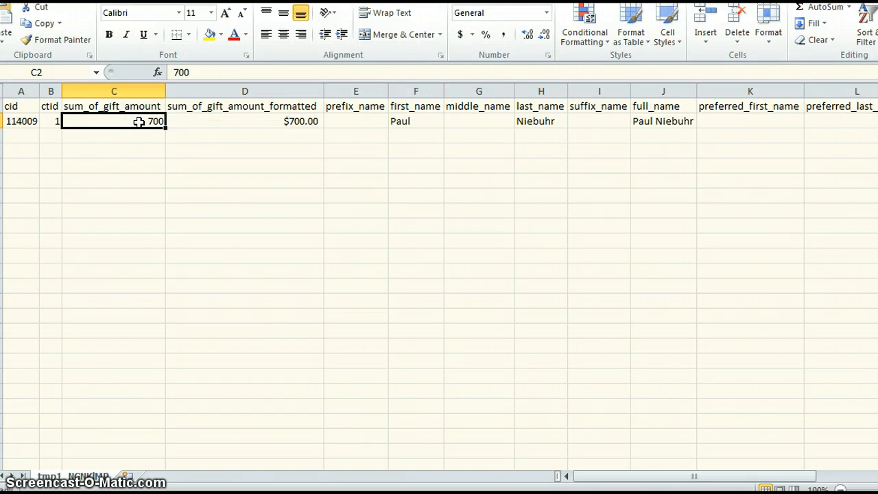
pyautogui.click(137, 123)
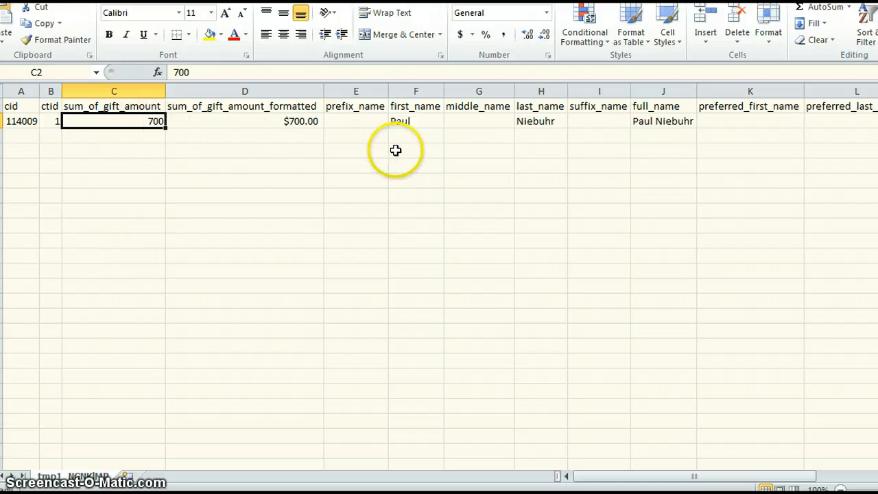
pyautogui.press('Right')
pyautogui.press('Right')
pyautogui.press('Right')
pyautogui.press('Right')
pyautogui.press('Right')
pyautogui.press('Right')
pyautogui.press('Right')
pyautogui.press('Right')
pyautogui.press('Right')
pyautogui.press('Right')
pyautogui.press('Right')
pyautogui.press('Right')
pyautogui.press('Right')
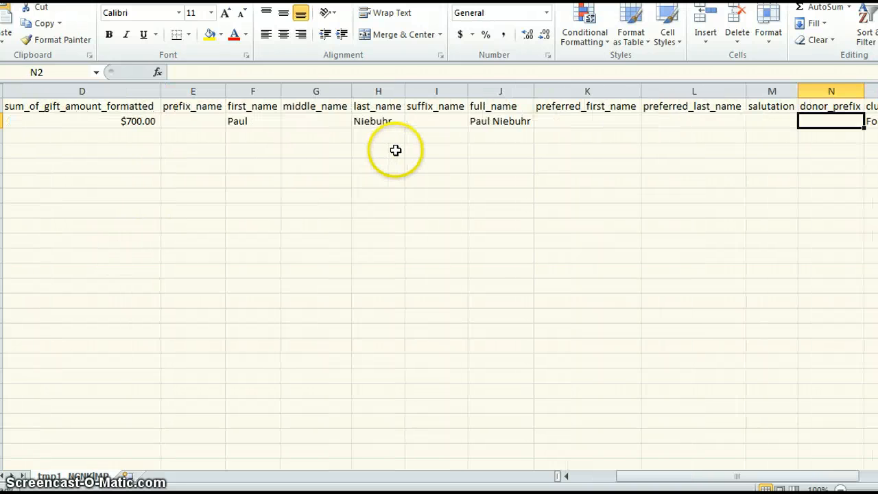
pyautogui.press('Right')
pyautogui.press('Right')
pyautogui.press('Right')
pyautogui.press('Right')
pyautogui.press('Right')
pyautogui.press('Right')
pyautogui.press('Right')
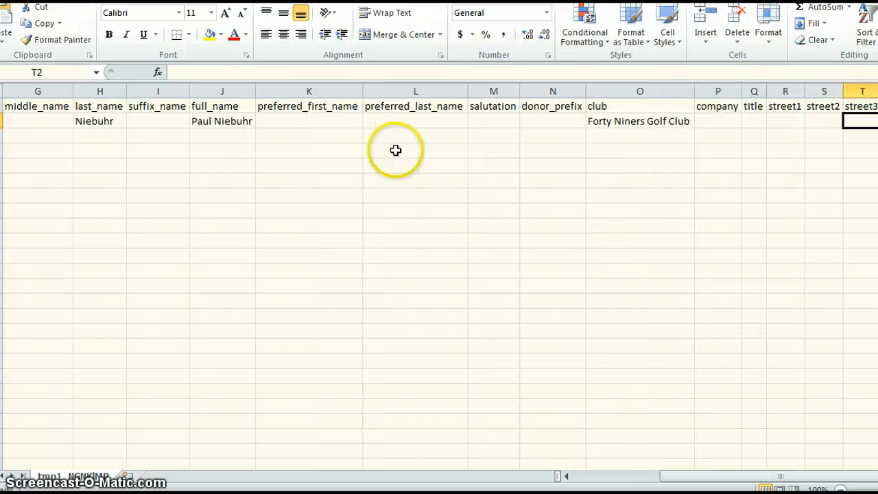
pyautogui.press('Right')
pyautogui.press('Right')
pyautogui.press('Right')
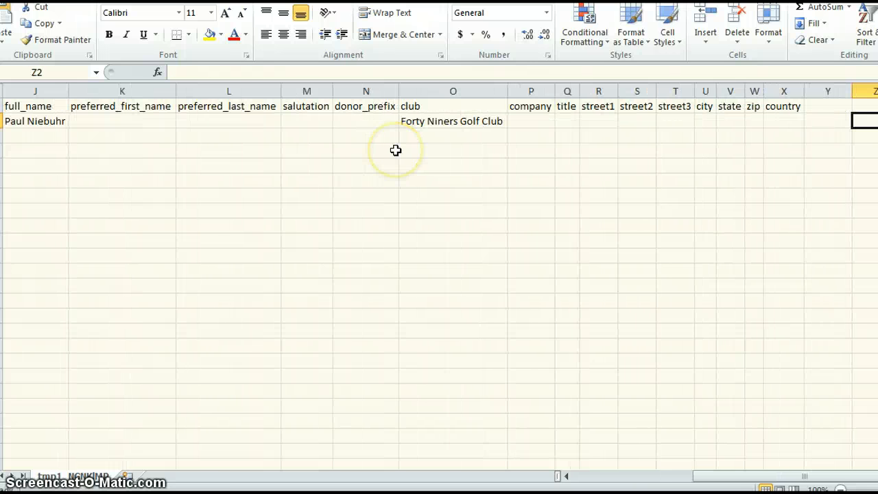
pyautogui.press('Home')
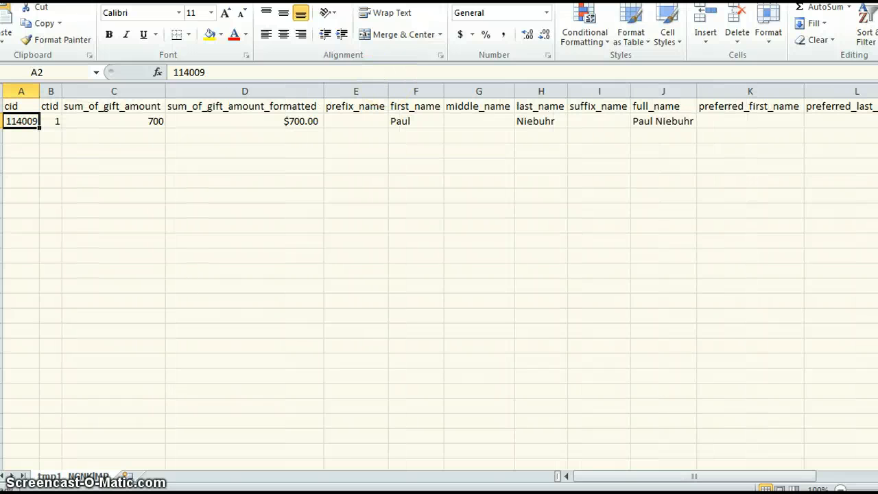
# Close both open export spreadsheets and return to the Command report page.
pyautogui.hotkey('ctrl', 'w')
pyautogui.click(439, 231)
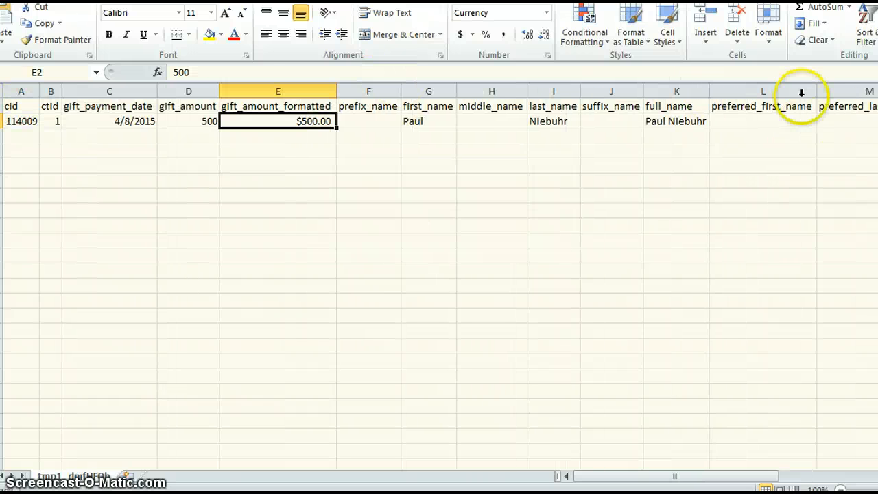
pyautogui.hotkey('ctrl', 'w')
pyautogui.click(429, 245)
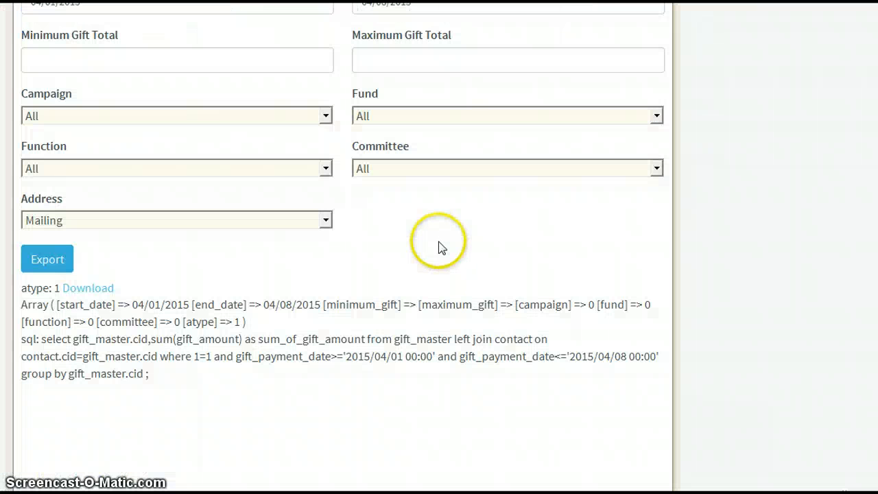
# Go back to the list of donor reports and open the Names with Gift report.
pyautogui.scroll(3, 317, 91)
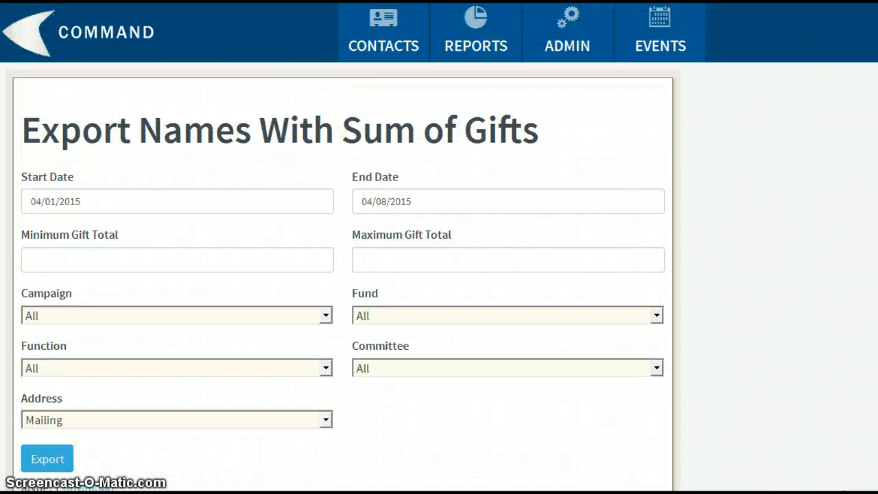
pyautogui.hotkey('alt', 'Left')
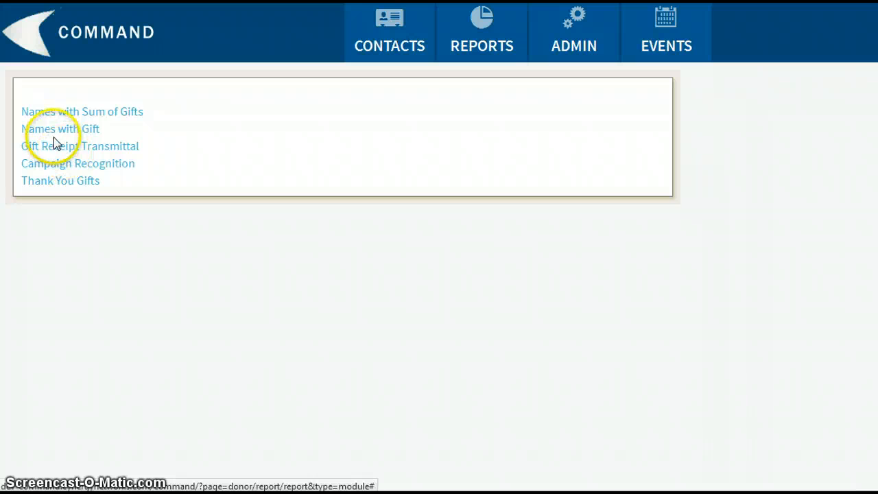
pyautogui.click(58, 132)
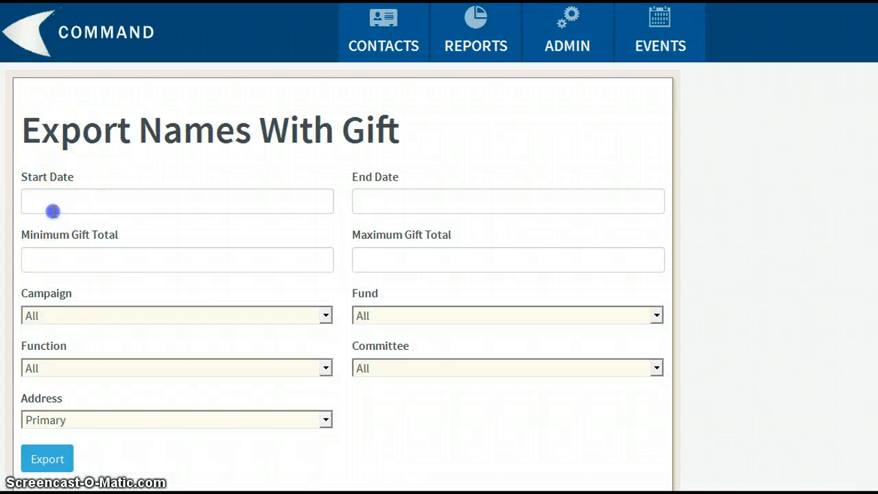
# Set the Names with Gift date range from 04/01/2015 to 04/08/2015 and export the report.
pyautogui.click(53, 209)
pyautogui.click(117, 278)
pyautogui.click(364, 200)
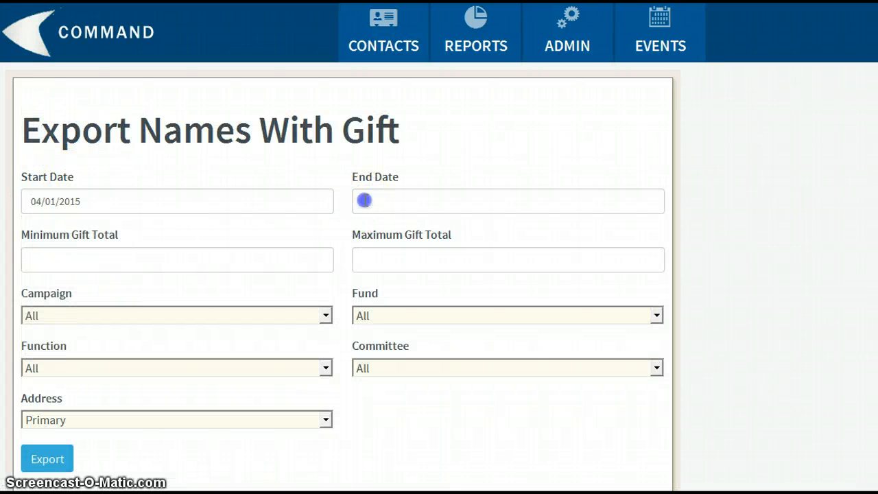
pyautogui.click(449, 296)
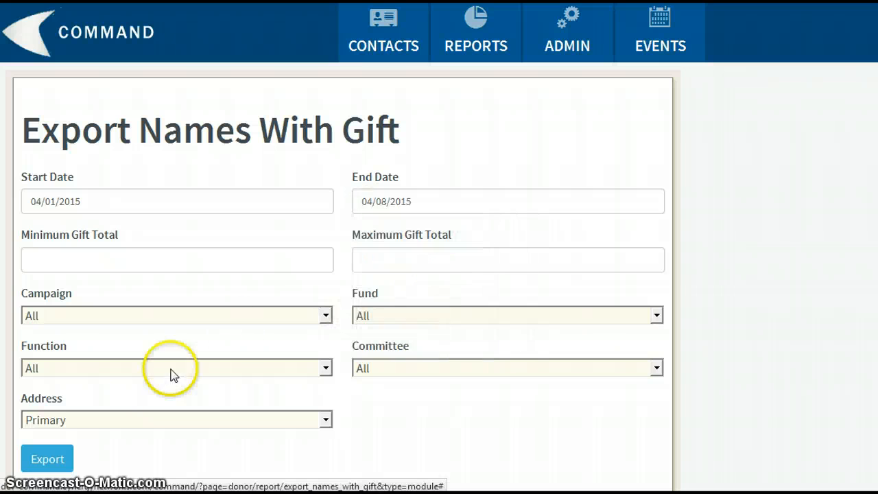
pyautogui.click(52, 457)
pyautogui.click(484, 213)
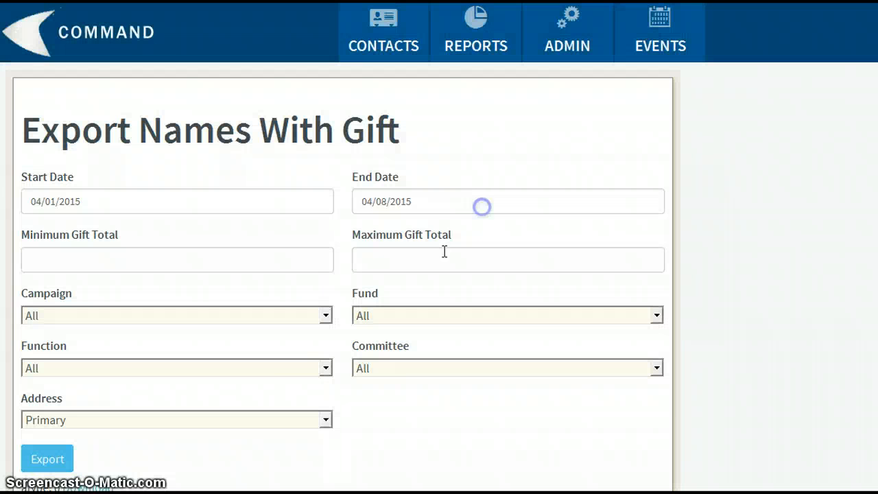